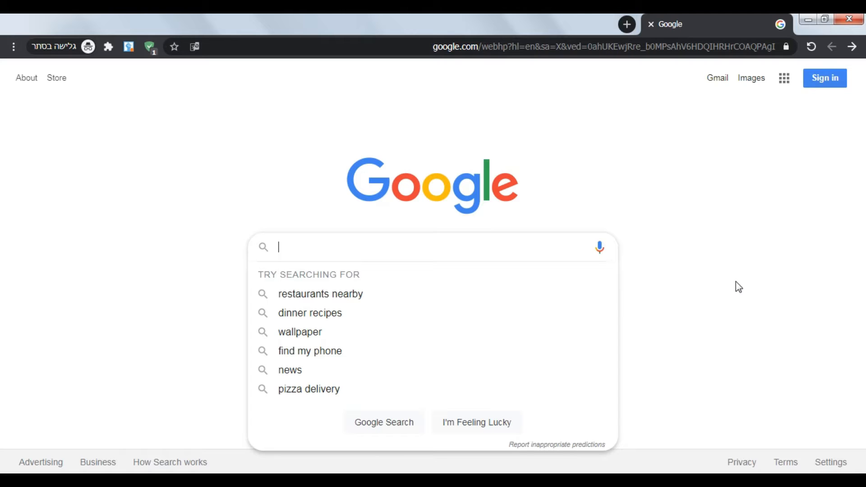
# - Search Google for "canva" and open the Canva website from the results
pyautogui.write('canva')
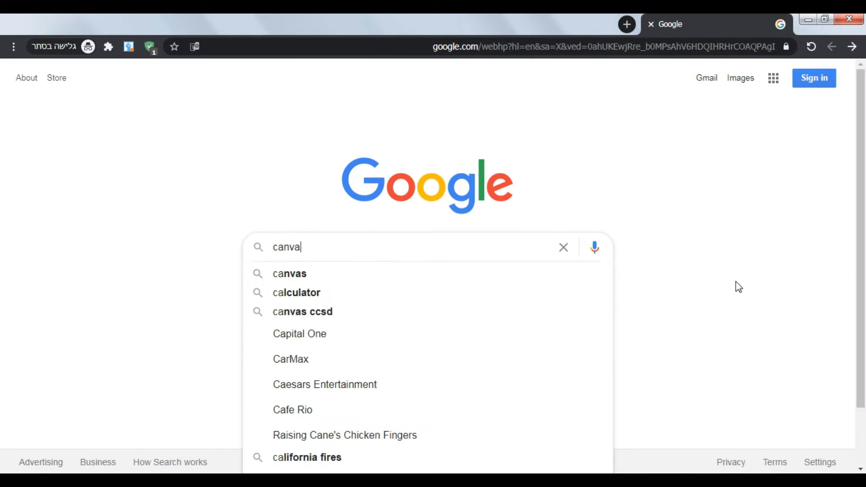
pyautogui.press('Return')
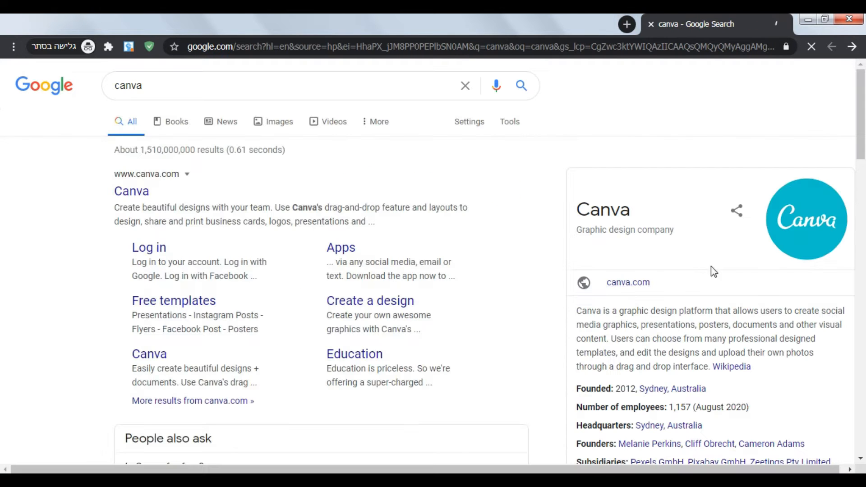
pyautogui.click(127, 192)
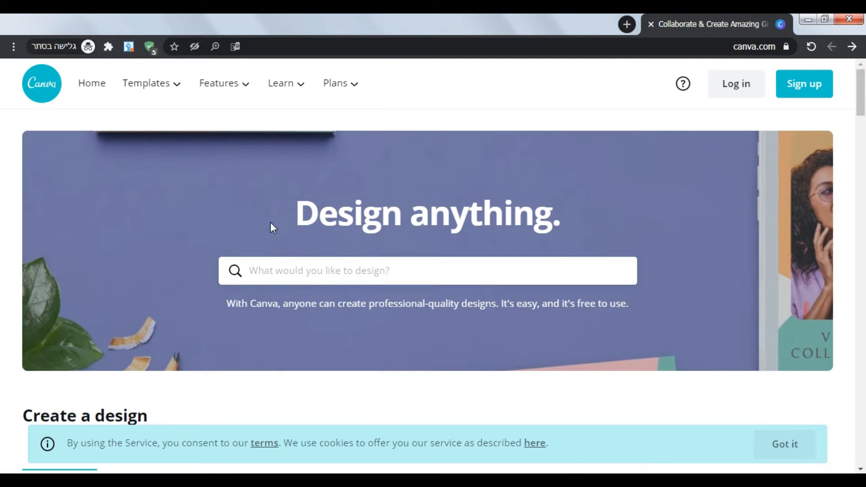
# - Start a new Facebook Cover design from the Social Media category of the design types
pyautogui.scroll(-4, 241, 205)
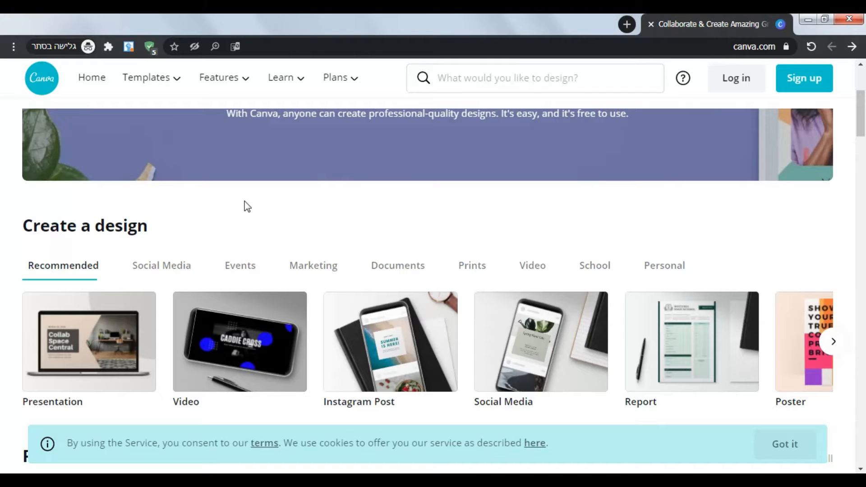
pyautogui.scroll(-3, 248, 207)
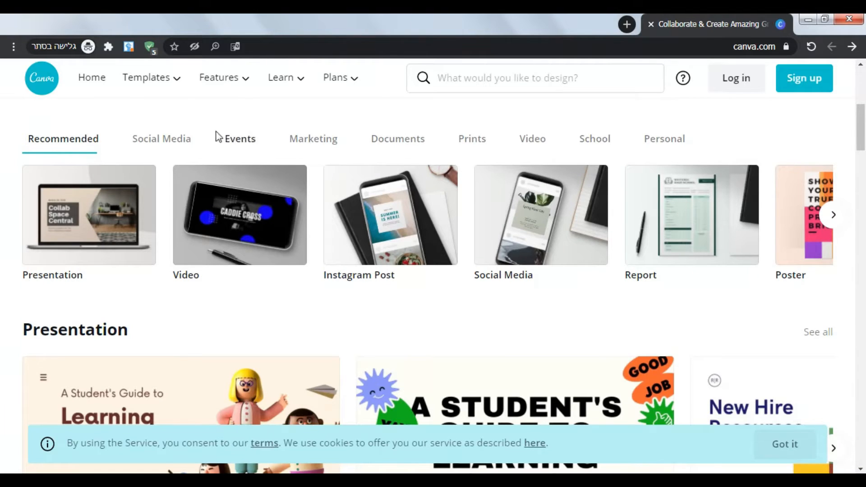
pyautogui.click(166, 142)
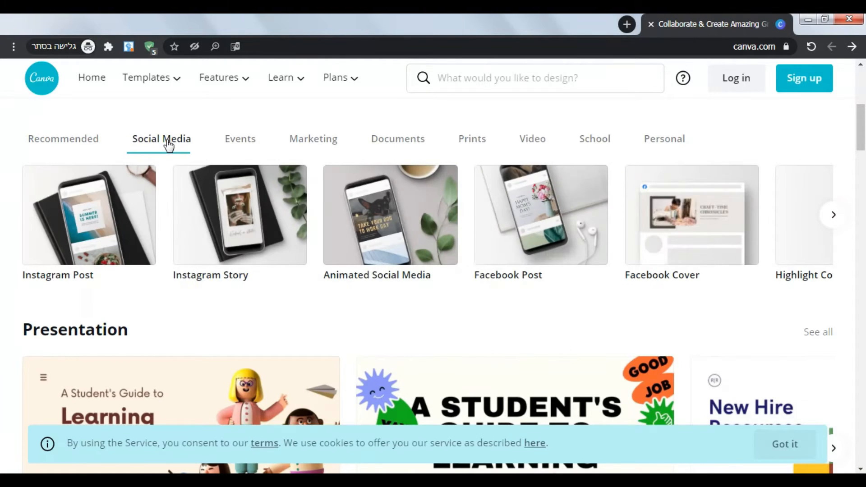
pyautogui.click(681, 211)
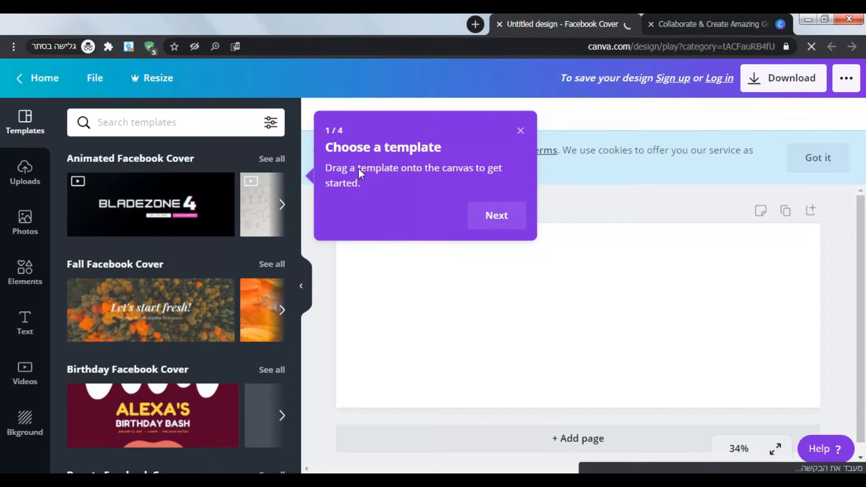
# - Browse the Facebook cover templates, apply the "Grand Makeup Sale" beauty template, and advance the editor tour to its second tip
pyautogui.click(282, 206)
pyautogui.click(283, 207)
pyautogui.scroll(-3, 286, 208)
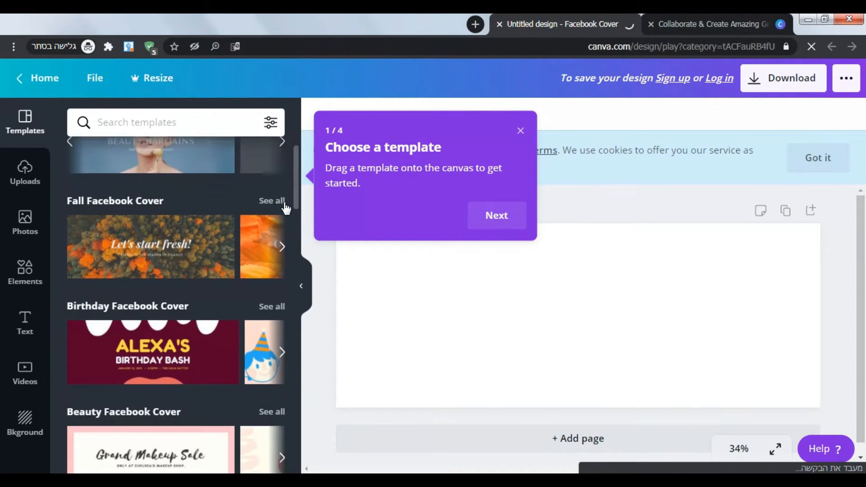
pyautogui.scroll(-2, 285, 208)
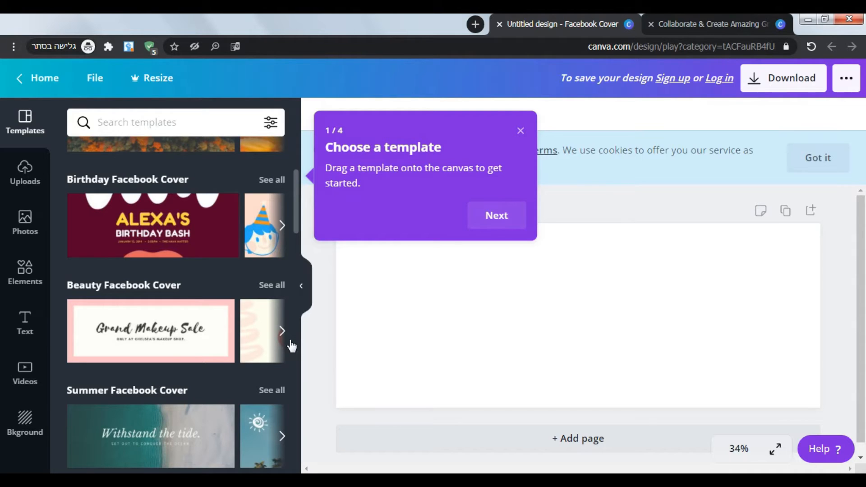
pyautogui.click(144, 336)
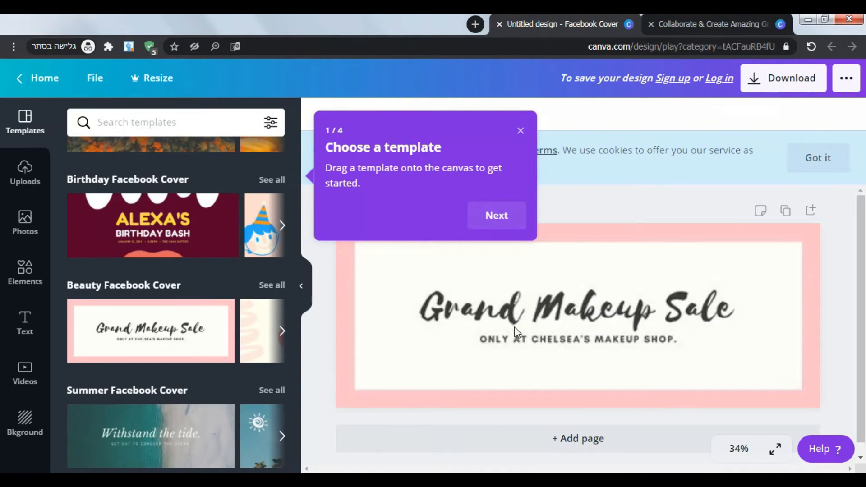
pyautogui.click(494, 217)
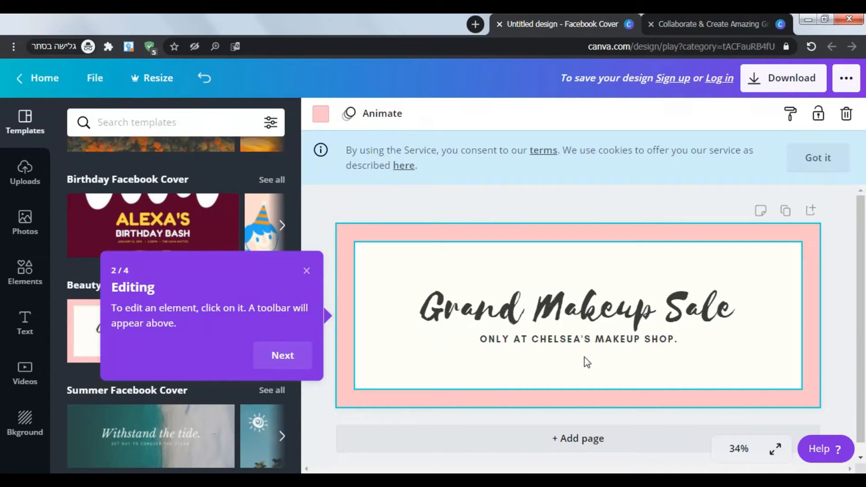
# - Replace the "Grand Makeup Sale" heading text with "My facebook page"
pyautogui.click(516, 312)
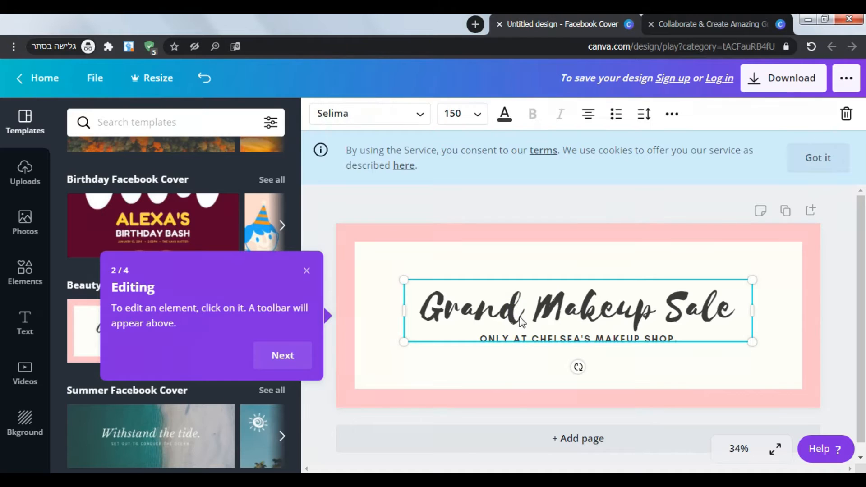
pyautogui.doubleClick(575, 315)
pyautogui.moveTo(423, 309); pyautogui.dragTo(693, 309)
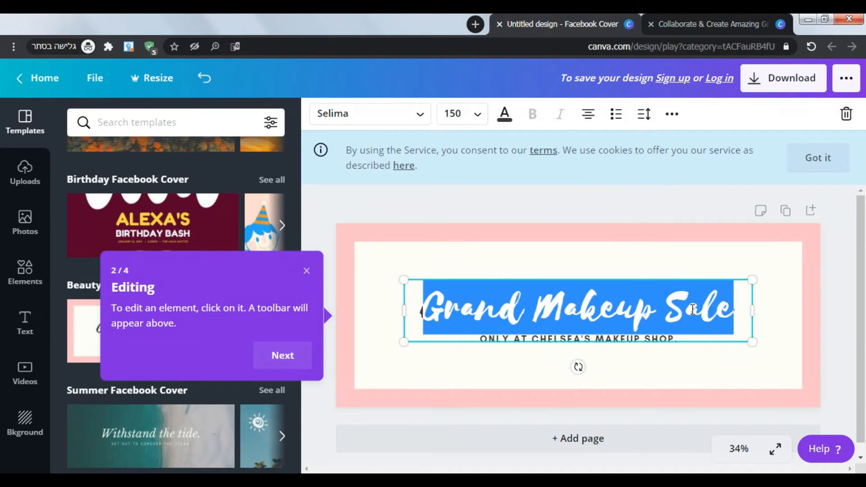
pyautogui.write('My face')
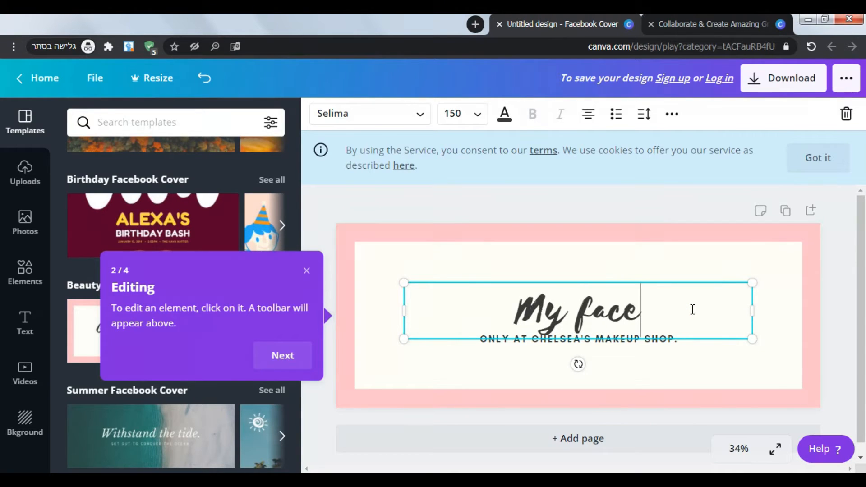
pyautogui.write('book')
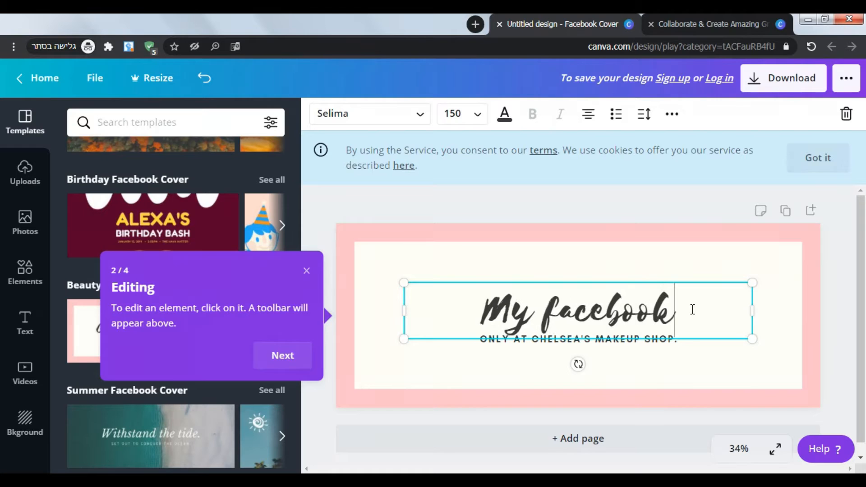
pyautogui.write(' p')
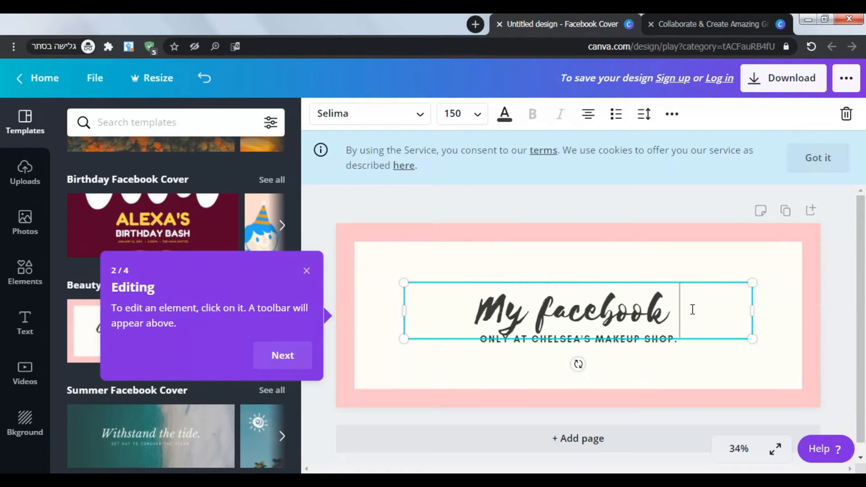
pyautogui.write('age')
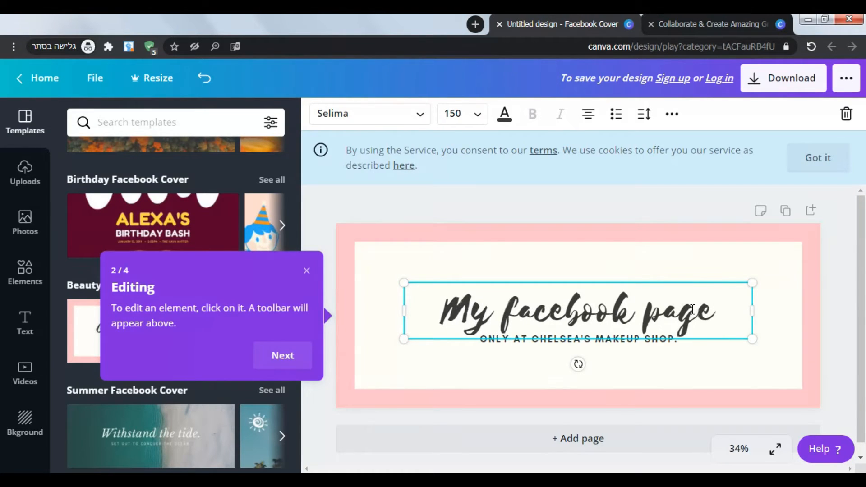
# - Replace the subtitle under the heading with "EVERYONE CAN DO IT!"
pyautogui.click(572, 347)
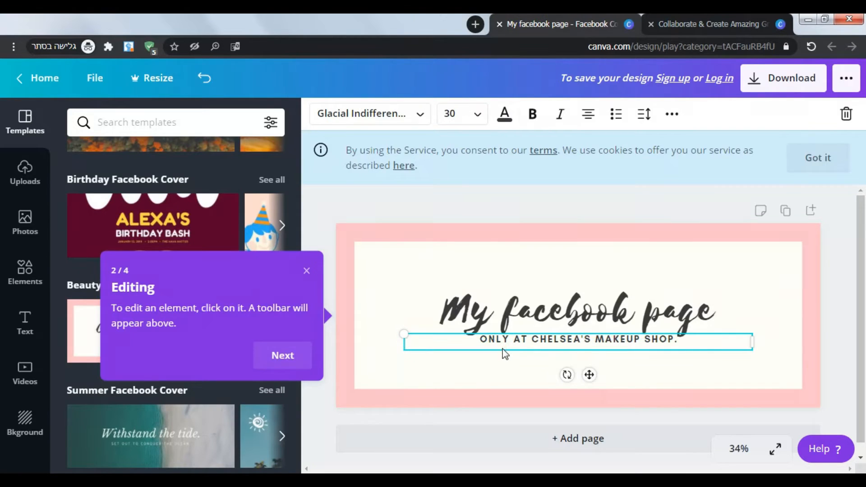
pyautogui.doubleClick(563, 343)
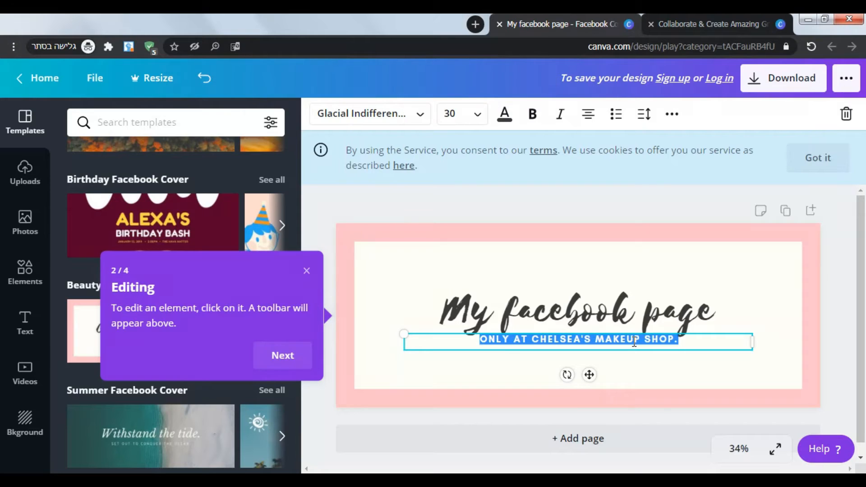
pyautogui.write('EVERY')
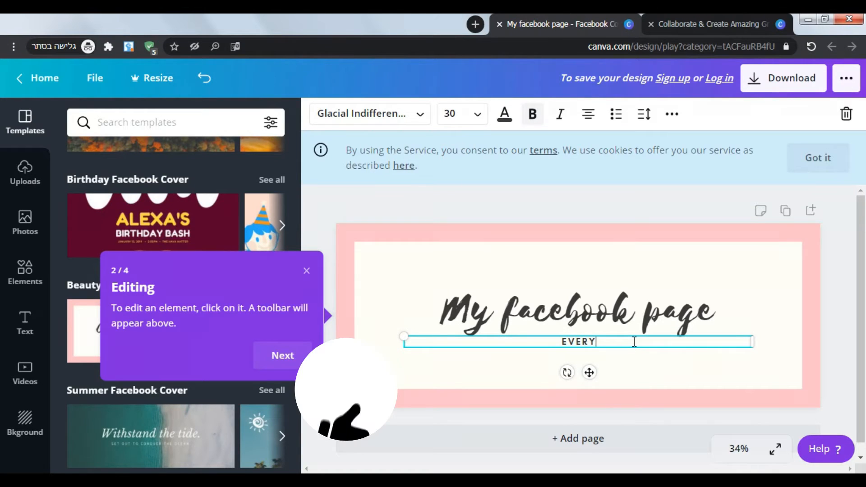
pyautogui.write('ONE')
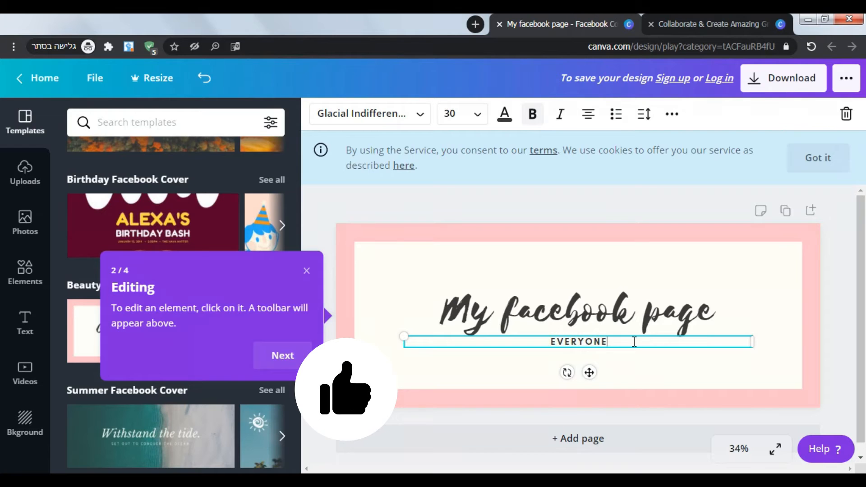
pyautogui.write(' CAN DO IT!')
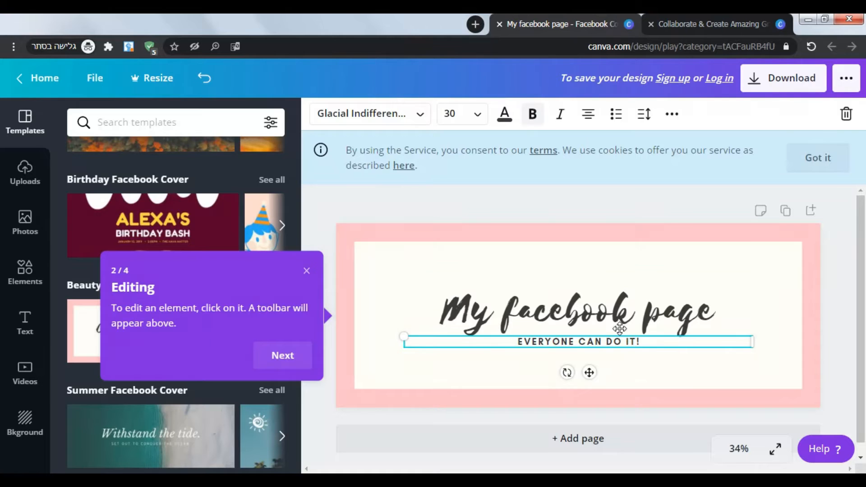
# - Dismiss the Editing tip and recolor the cover's pink background, trying coral red before settling on light turquoise from the default colors
pyautogui.click(576, 258)
pyautogui.click(446, 231)
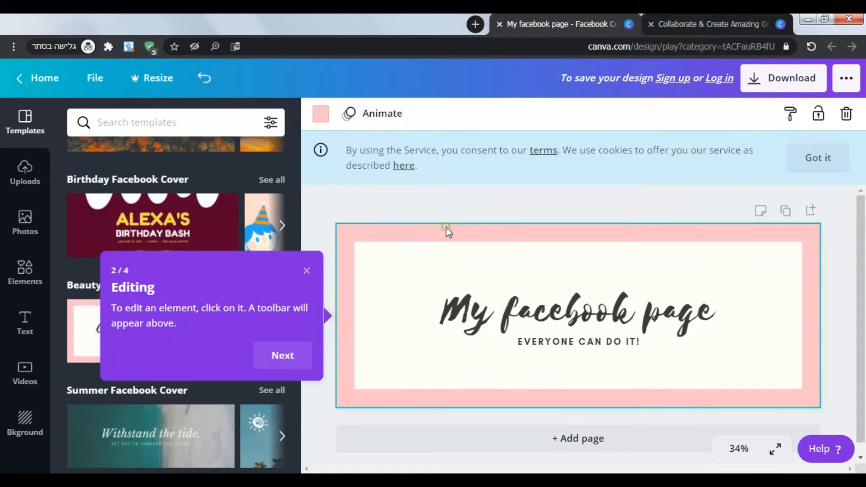
pyautogui.click(320, 116)
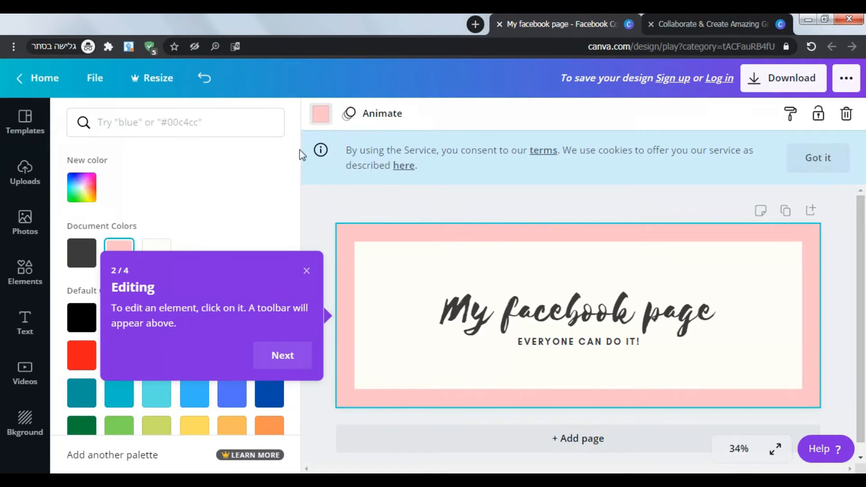
pyautogui.click(307, 272)
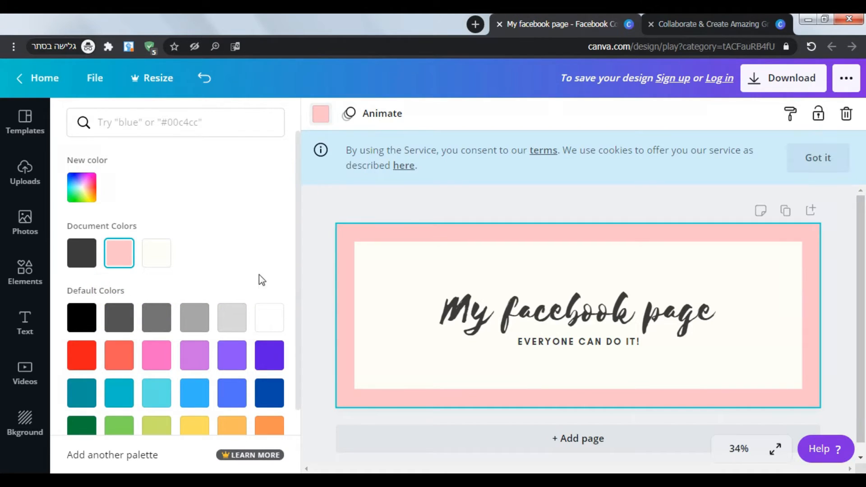
pyautogui.click(121, 359)
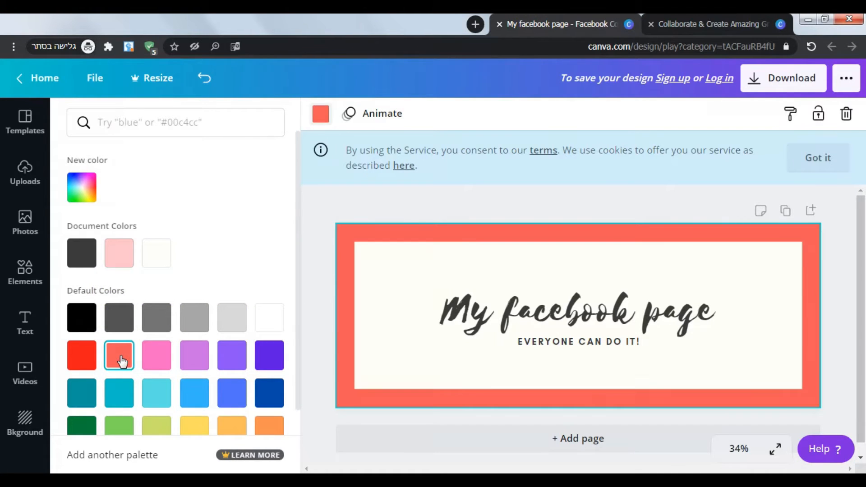
pyautogui.click(157, 393)
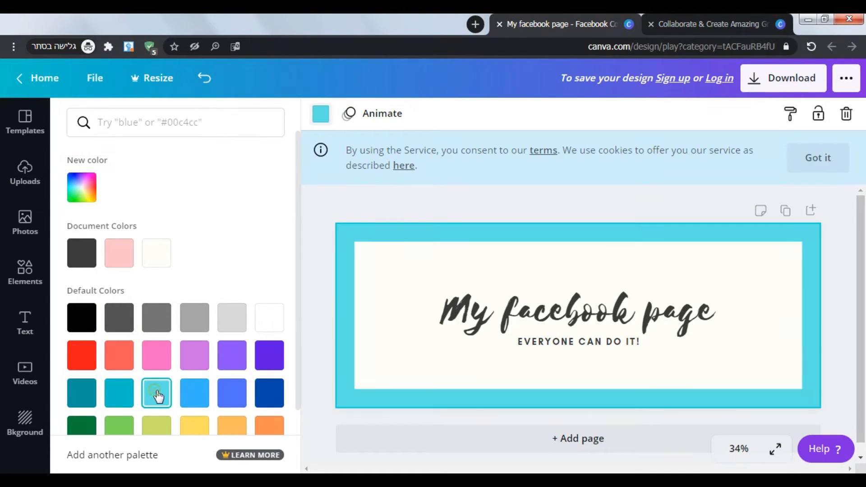
pyautogui.click(324, 227)
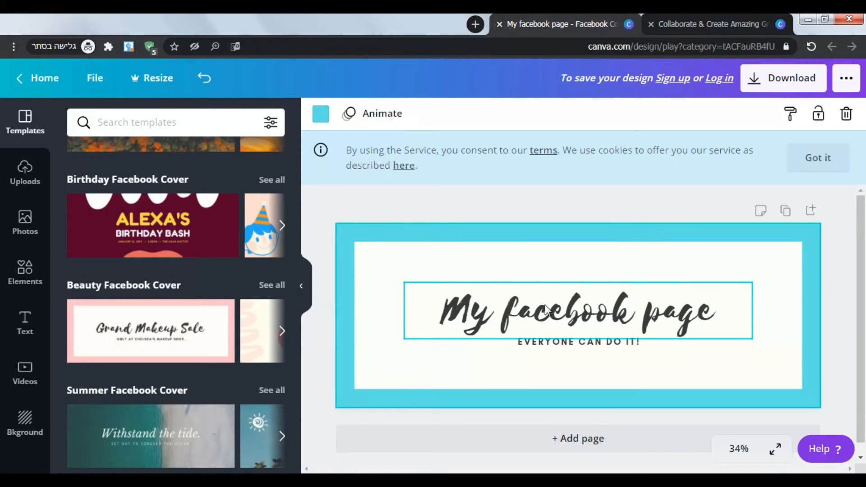
# - Change the font of the "My facebook page" heading to Abys
pyautogui.click(546, 309)
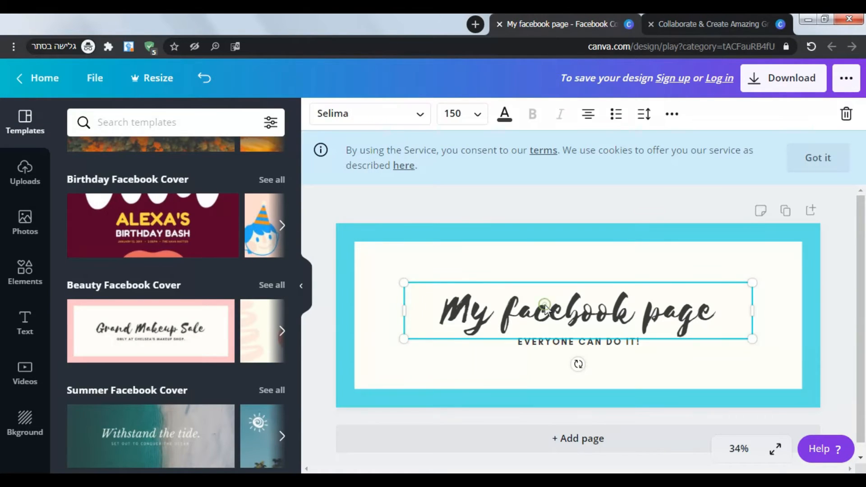
pyautogui.click(420, 116)
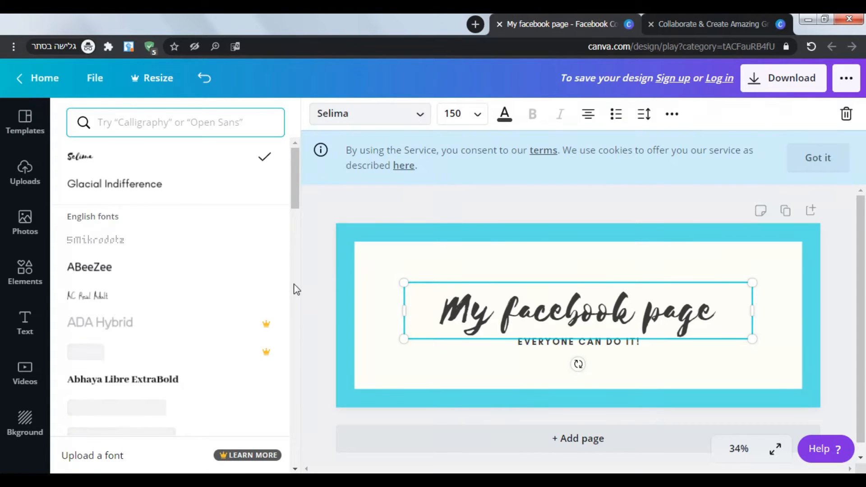
pyautogui.moveTo(294, 186); pyautogui.dragTo(293, 245)
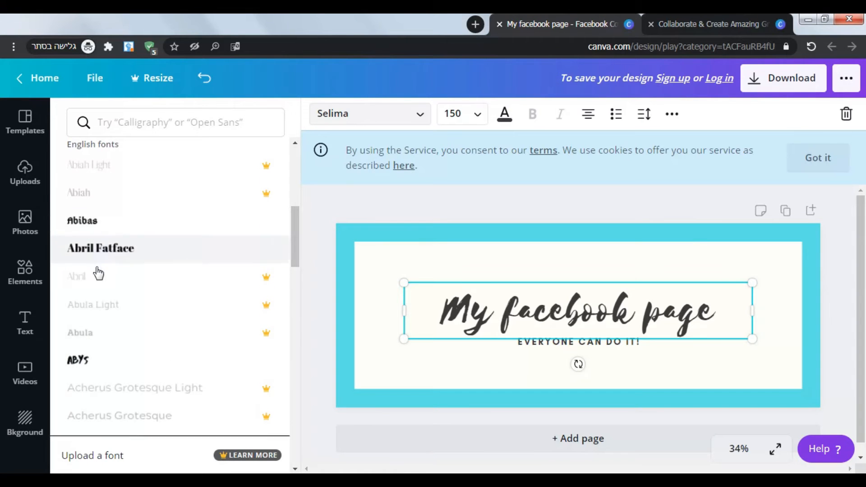
pyautogui.click(88, 362)
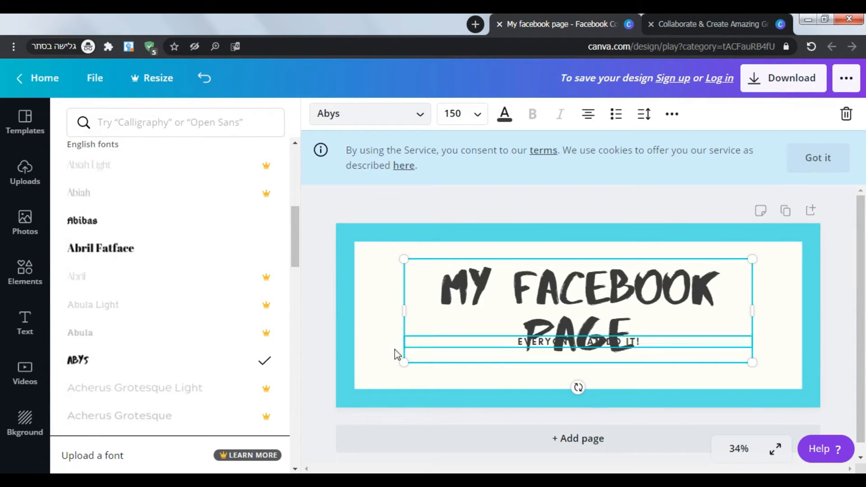
# - Widen the heading's text box to about the cream panel's width so it fits one line, and move it up clear of the subtitle
pyautogui.moveTo(406, 322); pyautogui.dragTo(349, 311)
pyautogui.moveTo(753, 310); pyautogui.dragTo(810, 311)
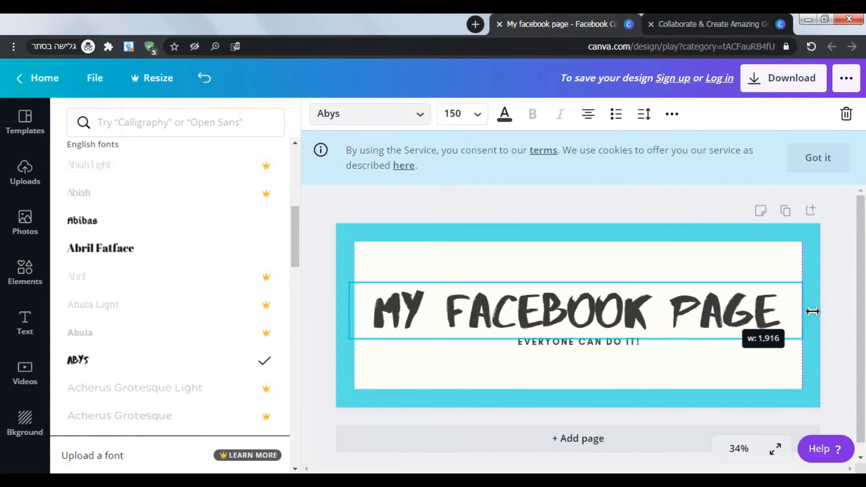
pyautogui.moveTo(643, 308); pyautogui.dragTo(644, 287)
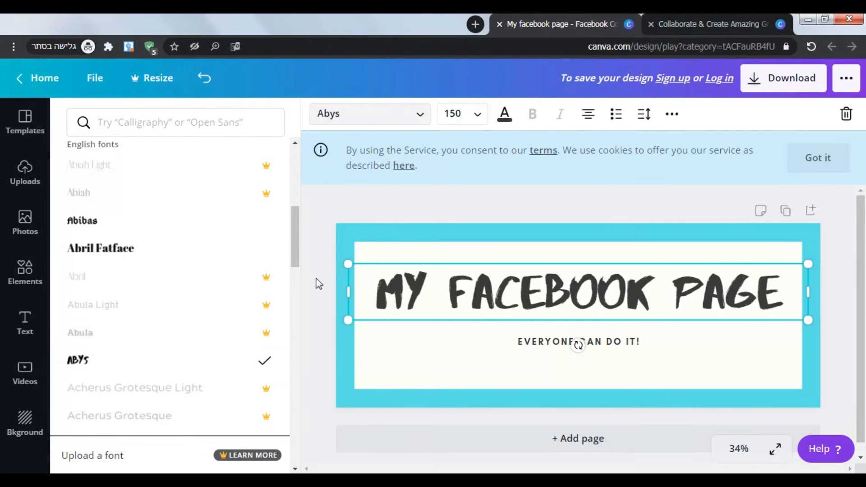
pyautogui.click(450, 370)
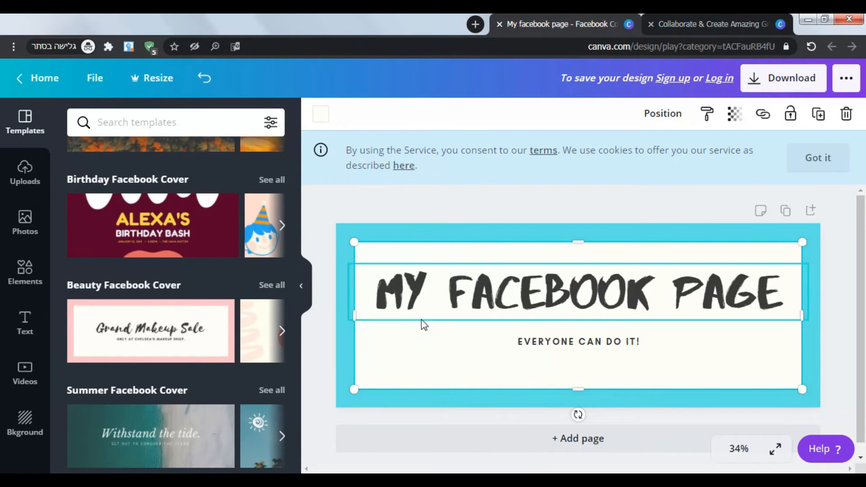
# - Search the elements for "facebook" and add the free blue rounded-square Facebook logo to the cover
pyautogui.click(27, 272)
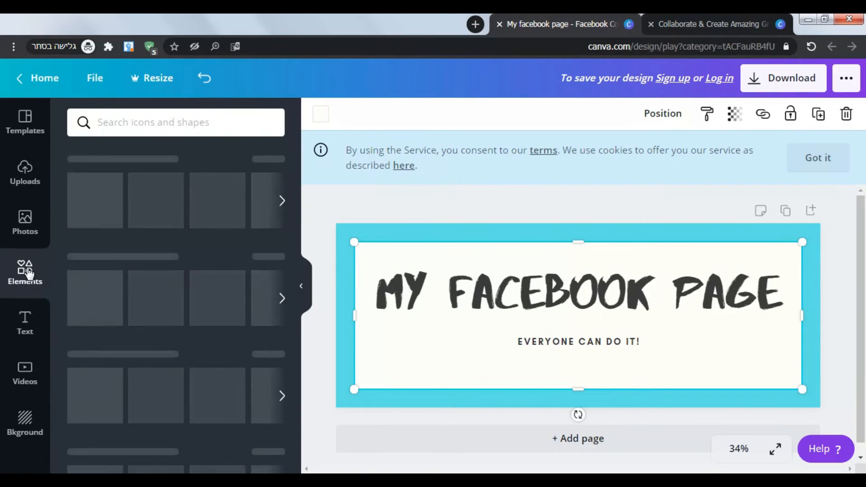
pyautogui.click(143, 122)
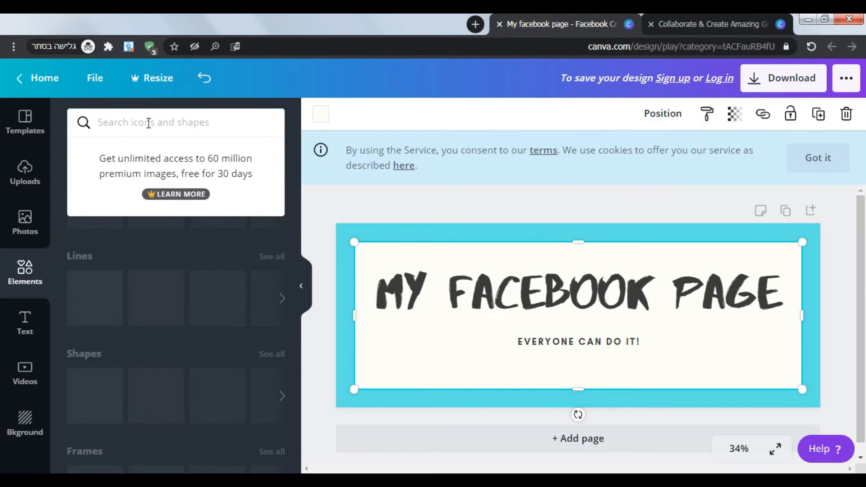
pyautogui.write('face')
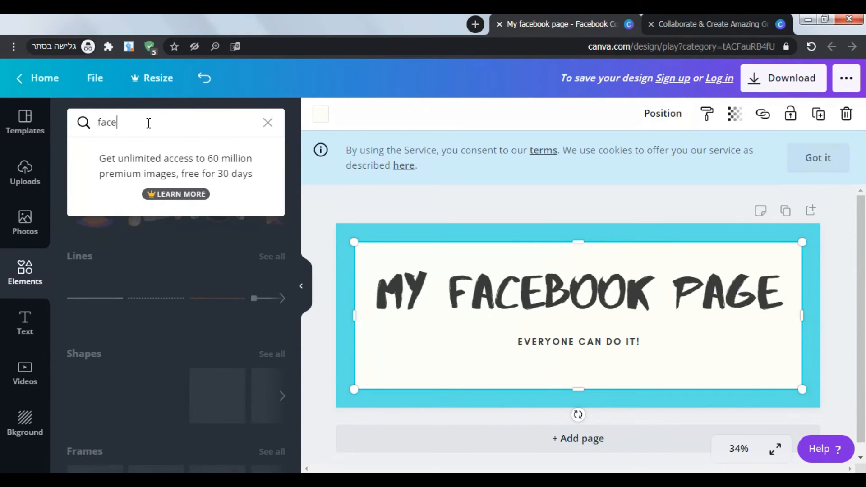
pyautogui.write('book')
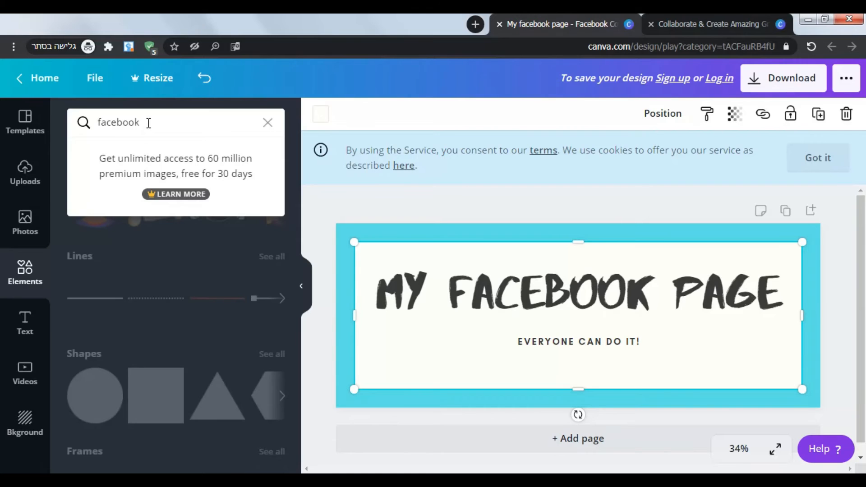
pyautogui.press('Return')
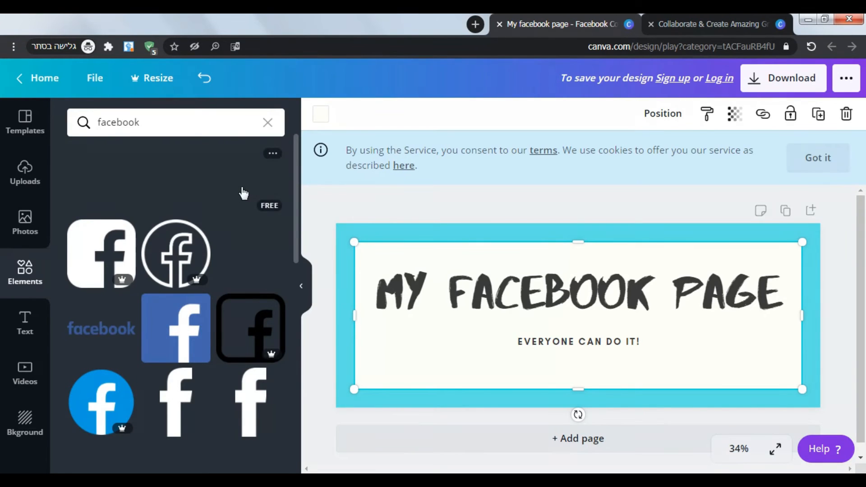
pyautogui.scroll(-2, 262, 244)
pyautogui.scroll(2, 262, 259)
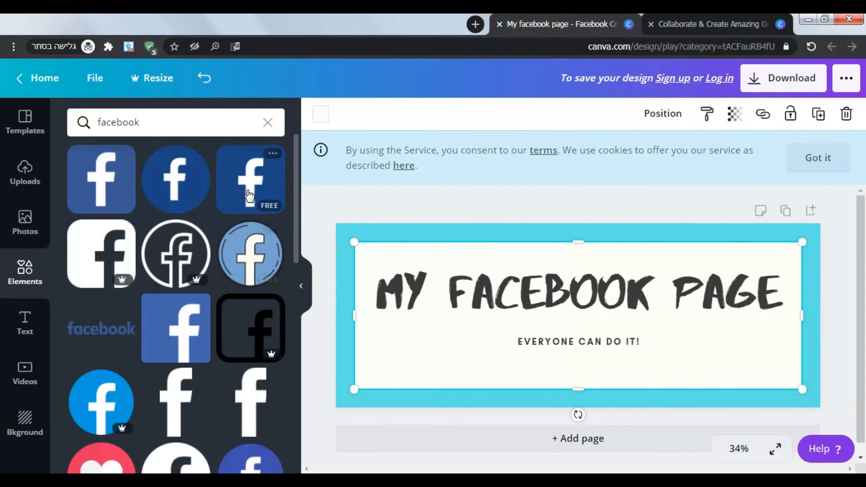
pyautogui.click(97, 192)
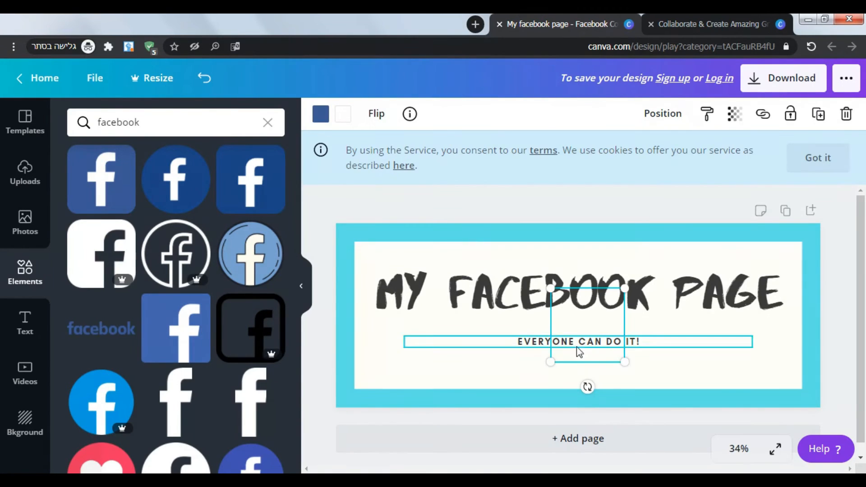
# - Pull the stacked Facebook logo copies apart and delete the extras, keeping a single logo on the cover
pyautogui.moveTo(620, 322); pyautogui.dragTo(481, 334)
pyautogui.press('Delete')
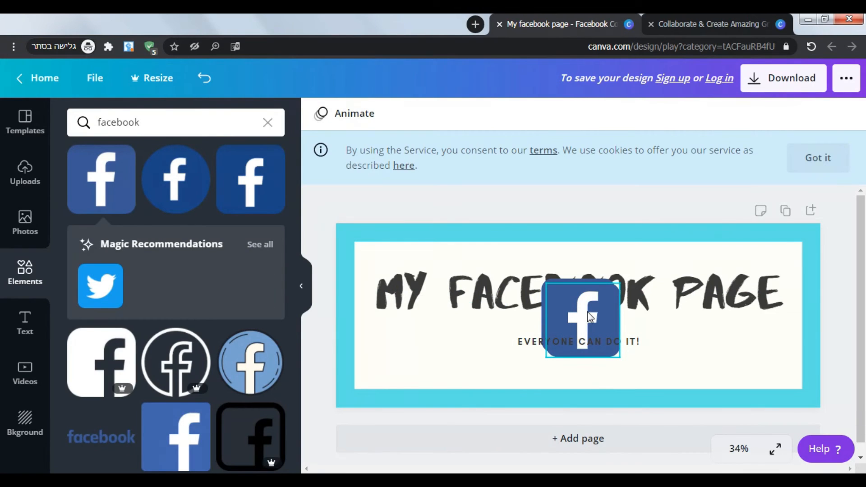
pyautogui.moveTo(587, 311); pyautogui.dragTo(510, 328)
pyautogui.moveTo(446, 338); pyautogui.dragTo(445, 338)
pyautogui.press('Delete')
# - Shrink the Facebook logo, center it beneath the heading, and move the "EVERYONE CAN DO IT!" subtitle down below it
pyautogui.moveTo(580, 315); pyautogui.dragTo(424, 348)
pyautogui.moveTo(468, 310); pyautogui.dragTo(577, 342)
pyautogui.moveTo(523, 343); pyautogui.dragTo(529, 382)
pyautogui.click(452, 320)
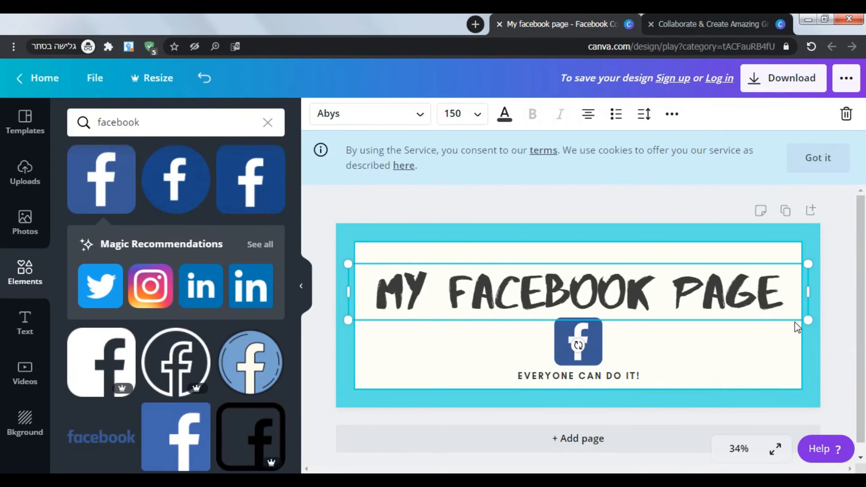
pyautogui.click(837, 315)
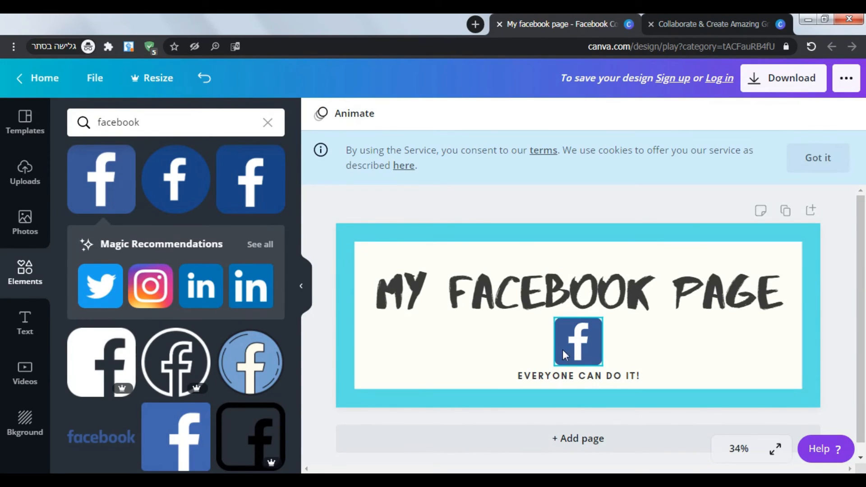
# - Dismiss the cookie notice, download the finished cover as a PNG, and close the sign-up prompt
pyautogui.click(818, 159)
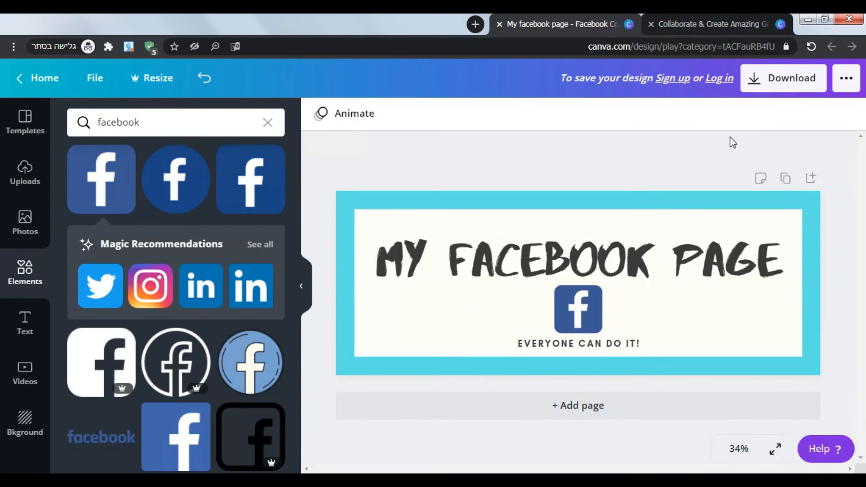
pyautogui.click(757, 84)
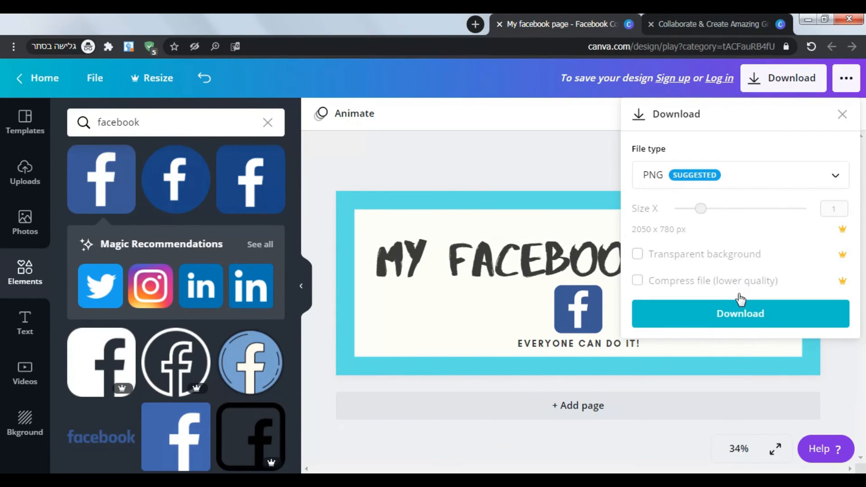
pyautogui.click(724, 315)
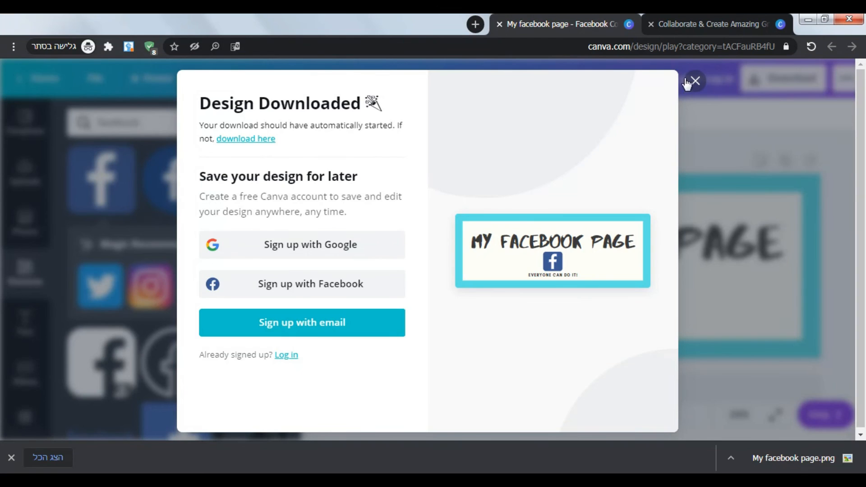
pyautogui.click(695, 81)
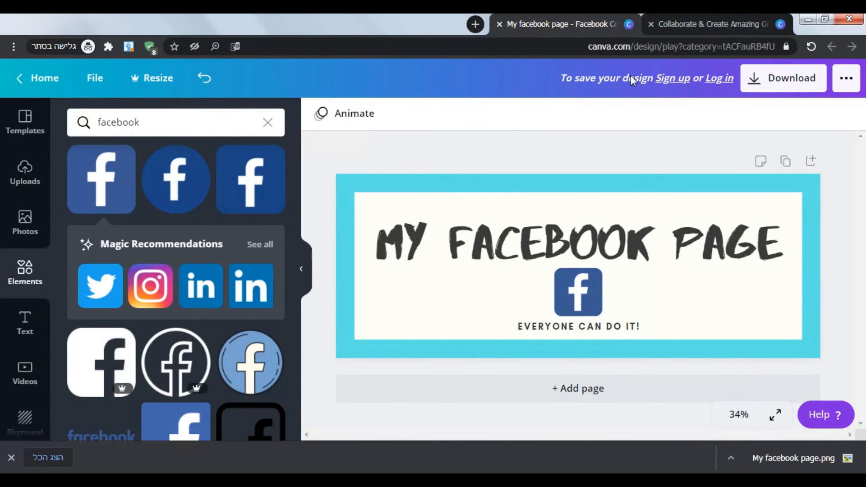
# - Review the download settings and the available publishing and sharing options for the cover, closing them without changes
pyautogui.click(767, 79)
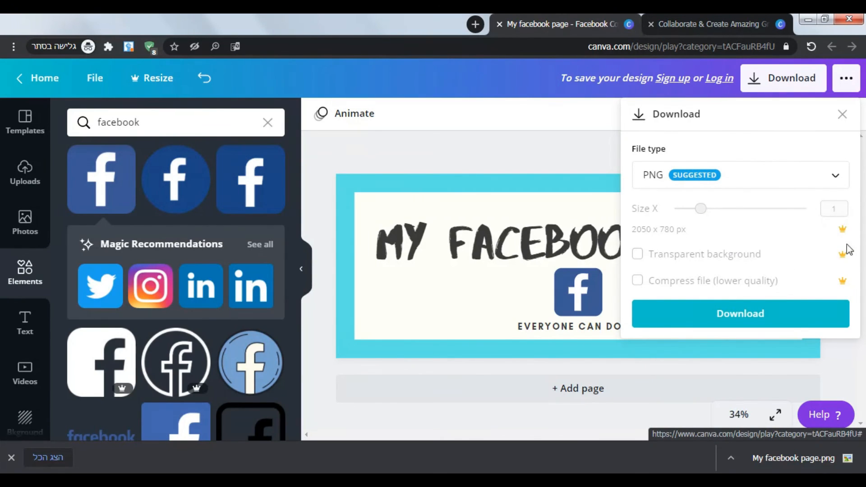
pyautogui.click(843, 114)
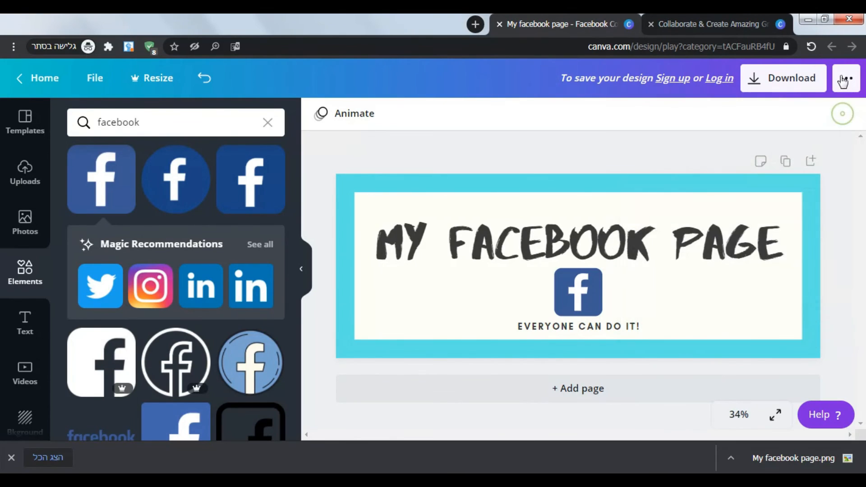
pyautogui.click(846, 78)
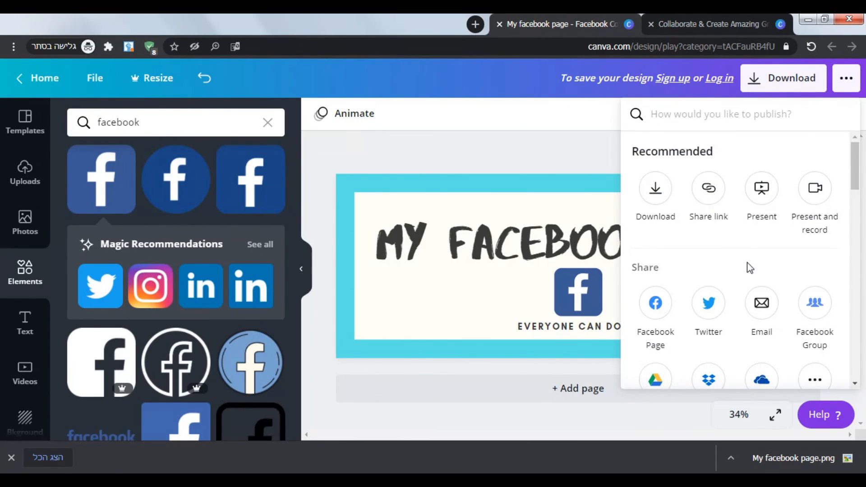
pyautogui.scroll(-3, 539, 158)
pyautogui.click(539, 158)
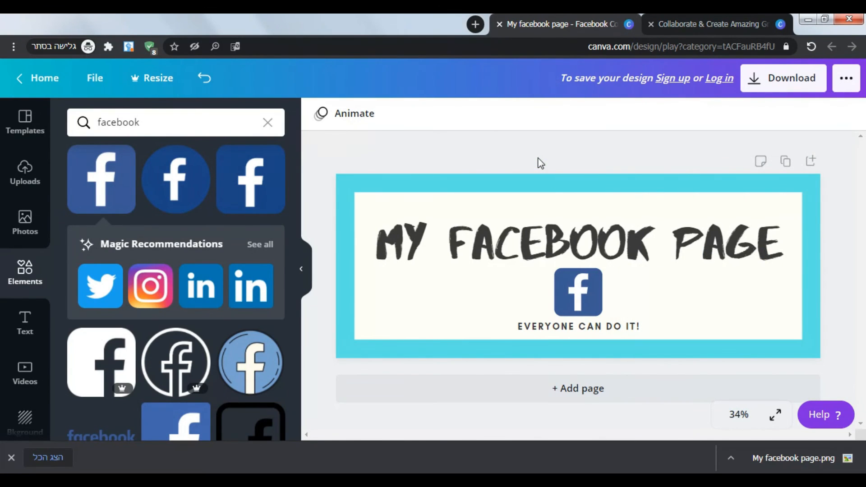